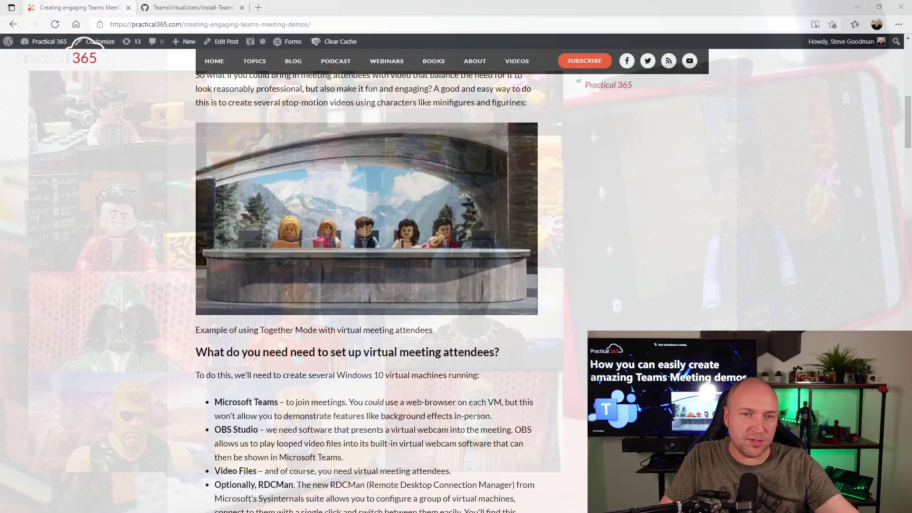
Step: Scroll the Practical 365 article and follow the github.com/spgoodman/TeamsVirtualUsers link to the install script
scroll(419, 314, up, 7)
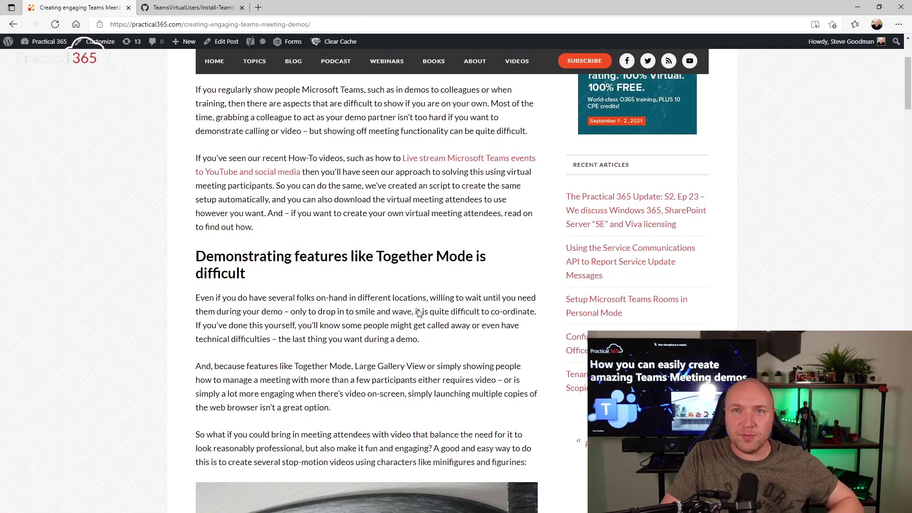
scroll(420, 309, up, 4)
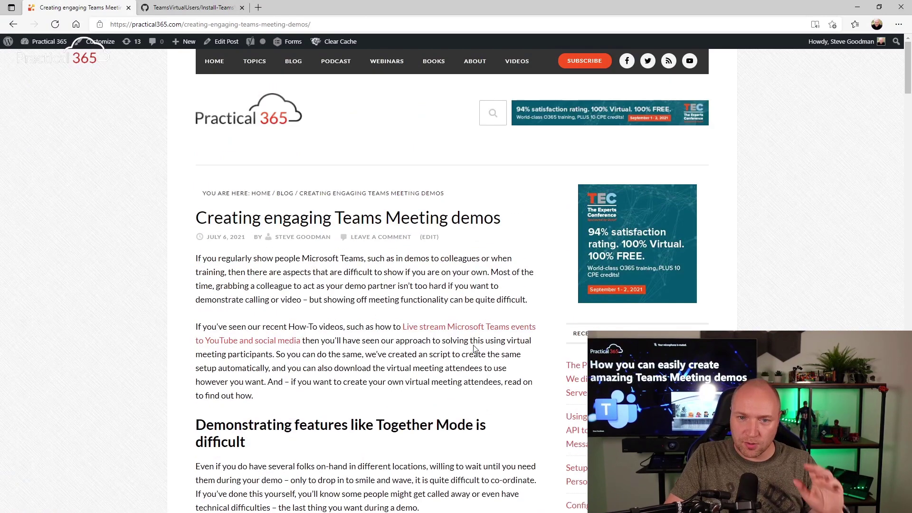
scroll(473, 347, down, 8)
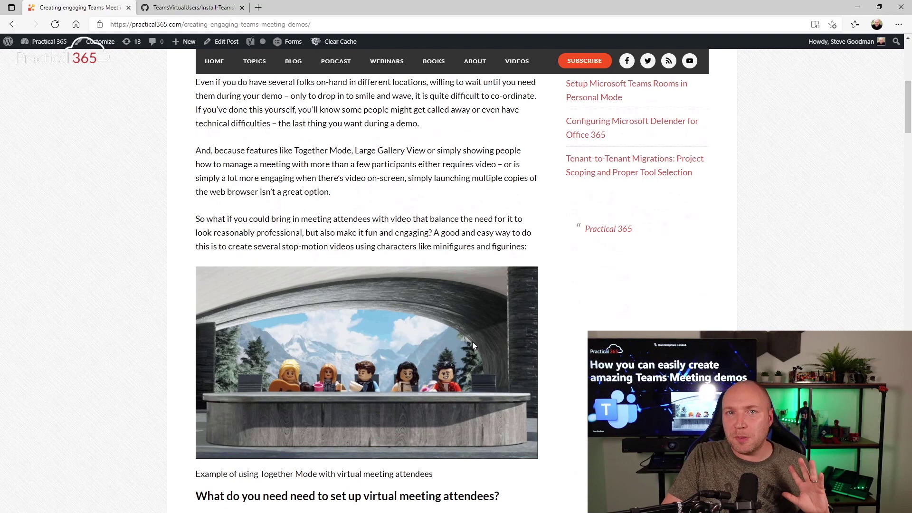
scroll(472, 341, down, 2)
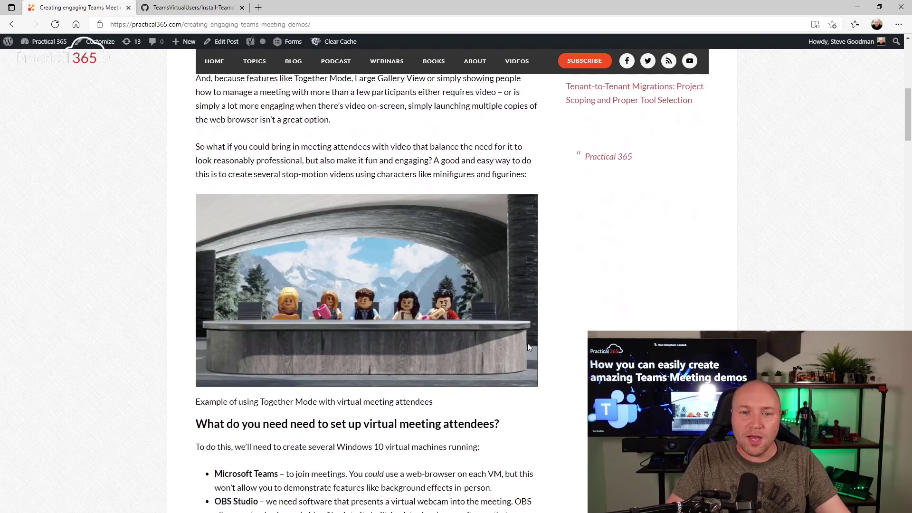
scroll(527, 343, down, 8)
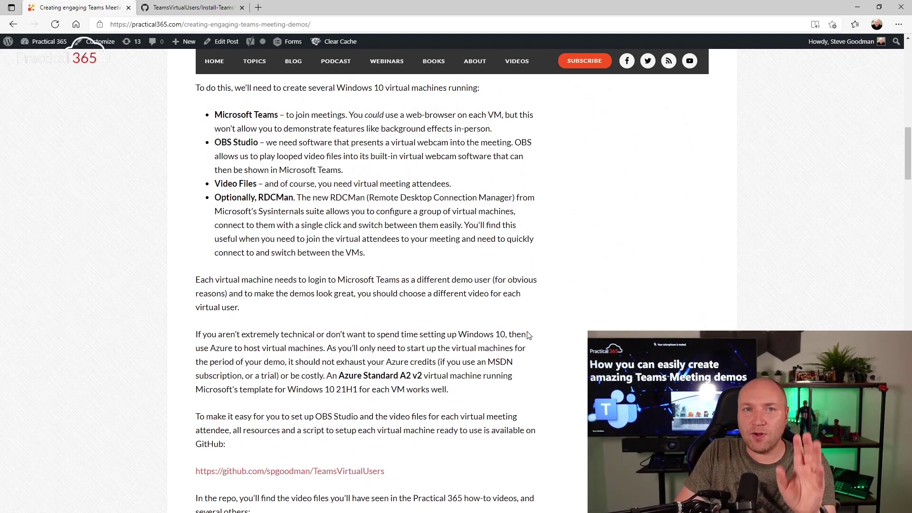
click(339, 470)
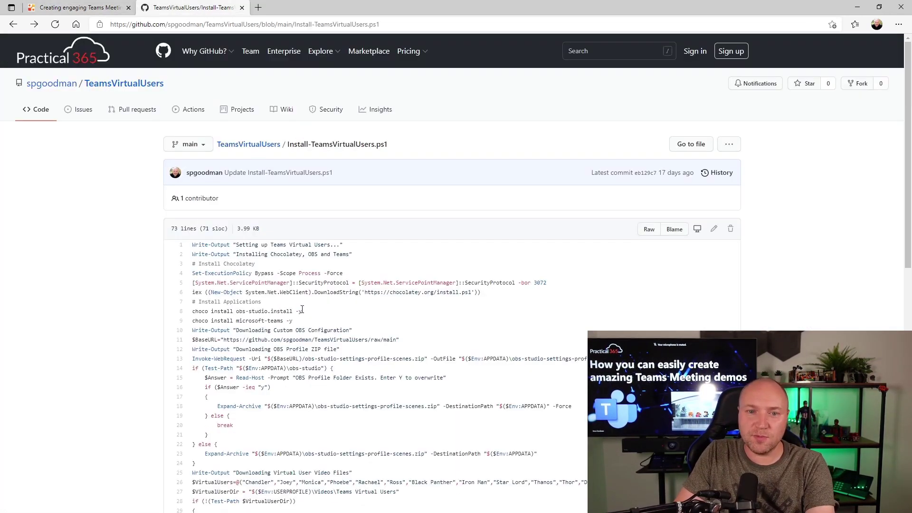
Step: Go back to the TeamsVirtualUsers repository file list, then return to the Practical 365 article tab
click(12, 24)
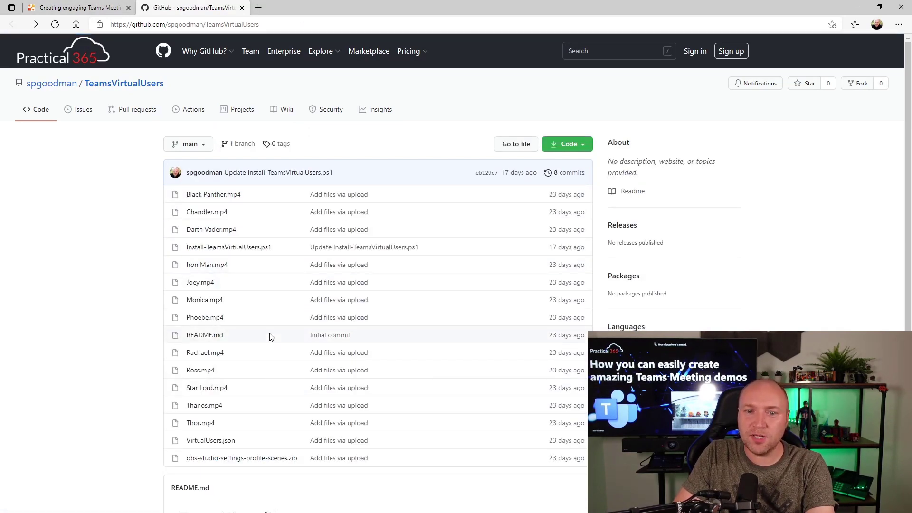
click(101, 6)
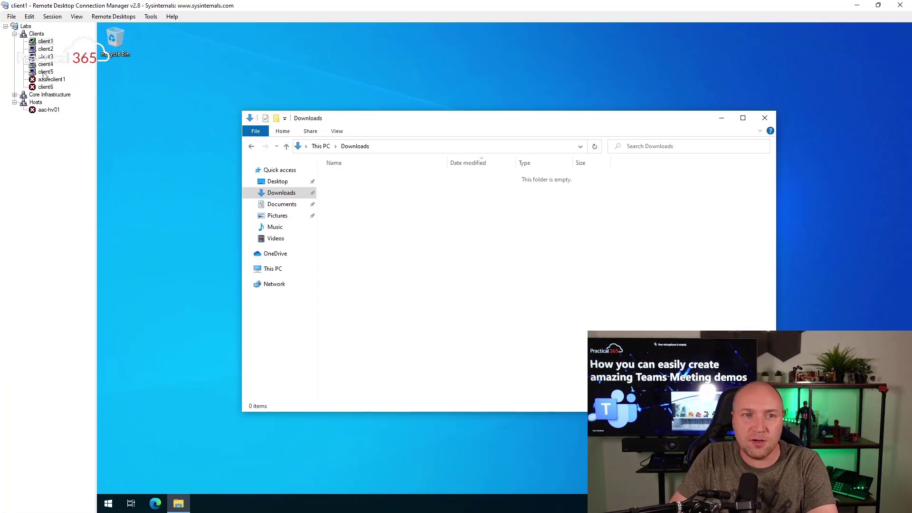
Step: On client5, compare OBS with the Teams Demo Meeting preview and check its device settings
click(45, 72)
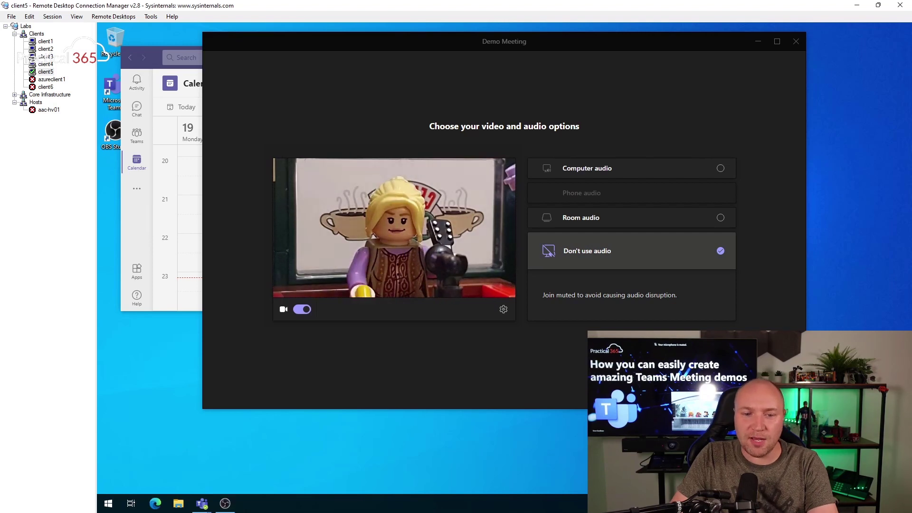
click(225, 504)
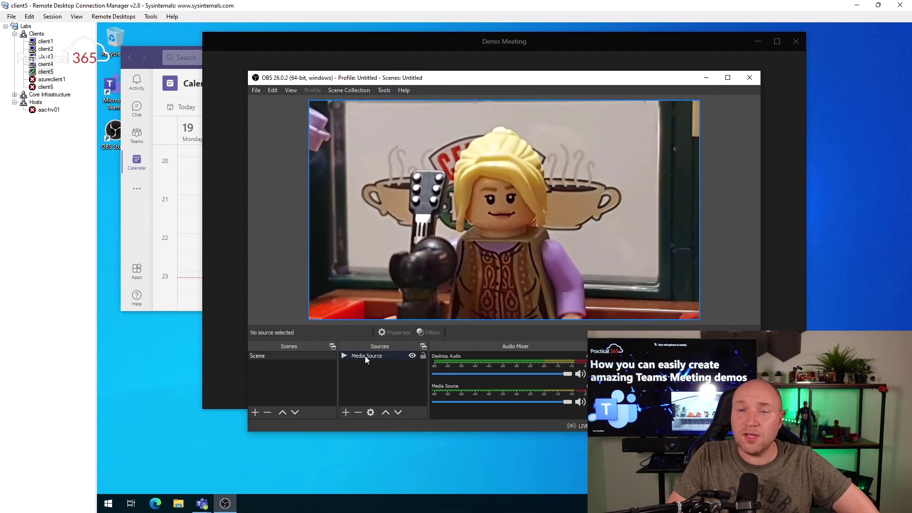
click(508, 40)
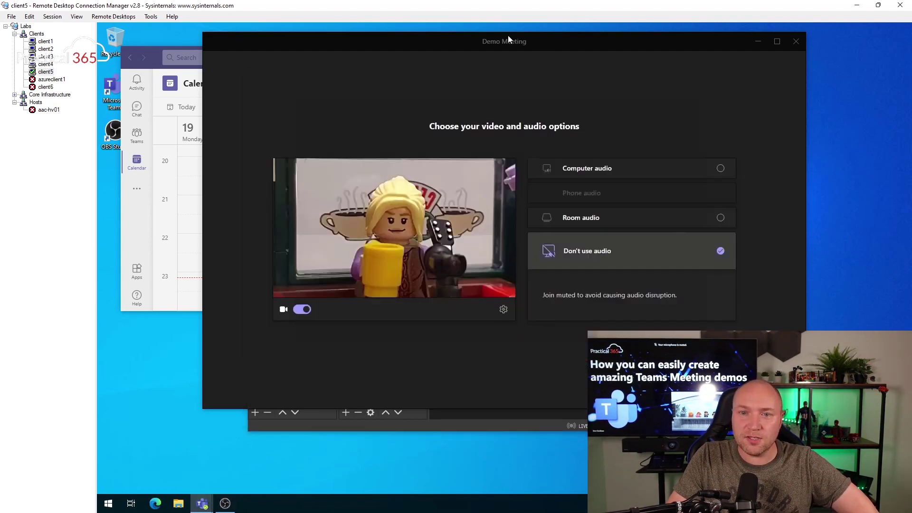
click(504, 309)
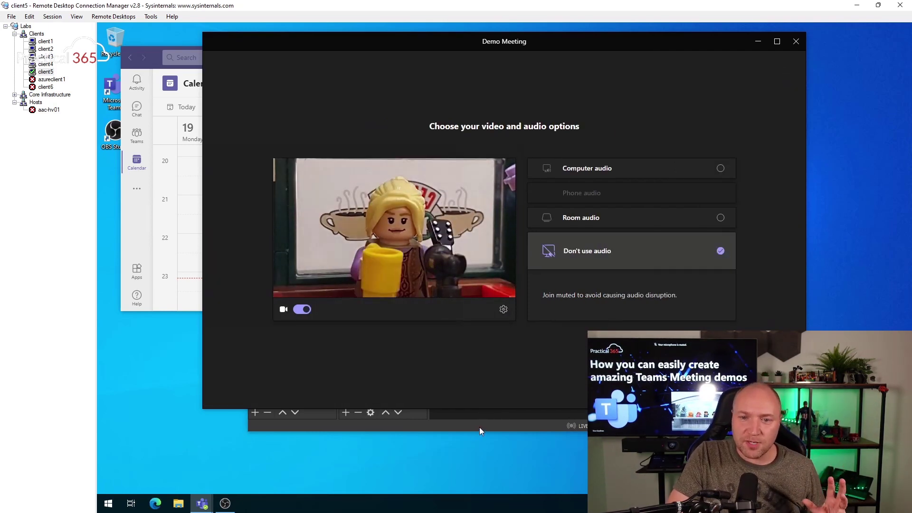
click(479, 427)
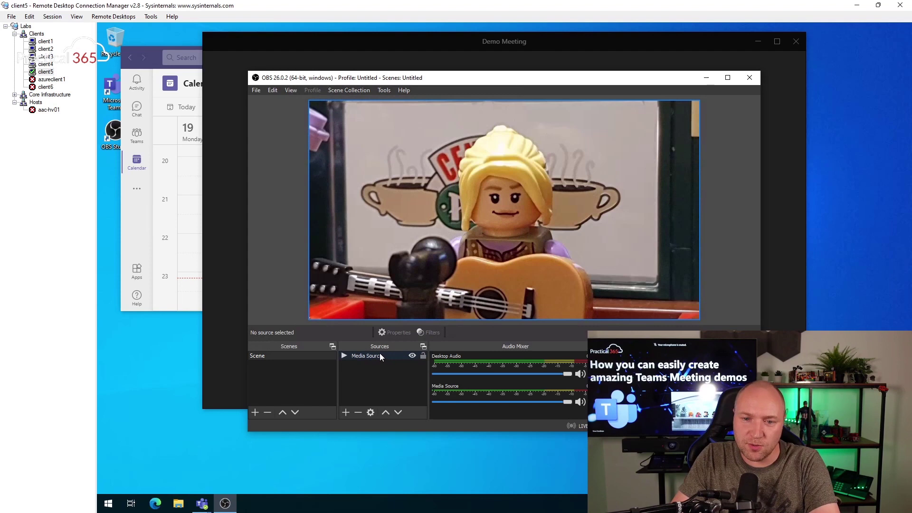
Step: Review the looping Phoebe.mp4 Media Source properties, then minimise OBS to reveal the Teams pre-join screen
double_click(379, 356)
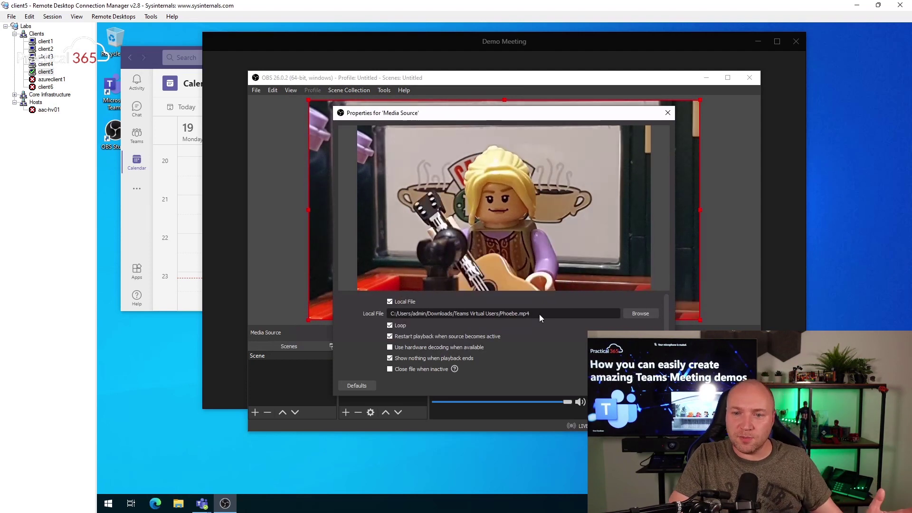
key(Return)
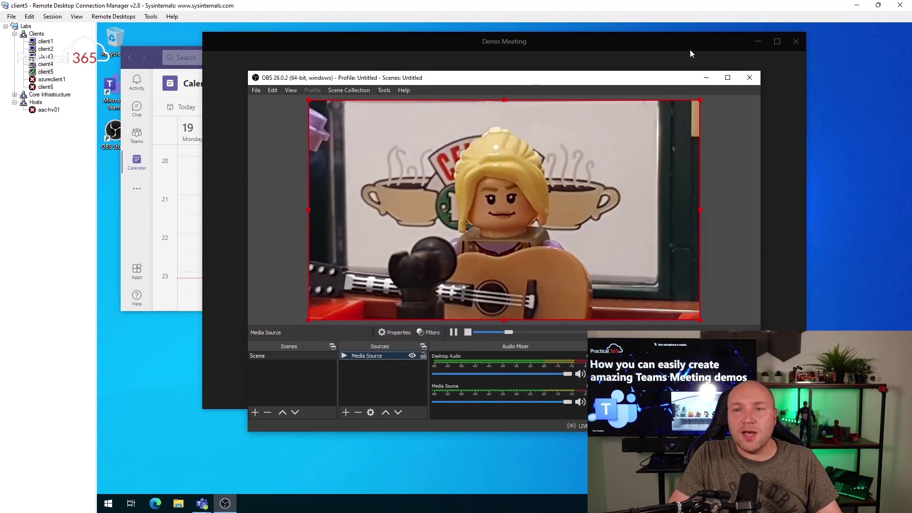
click(706, 78)
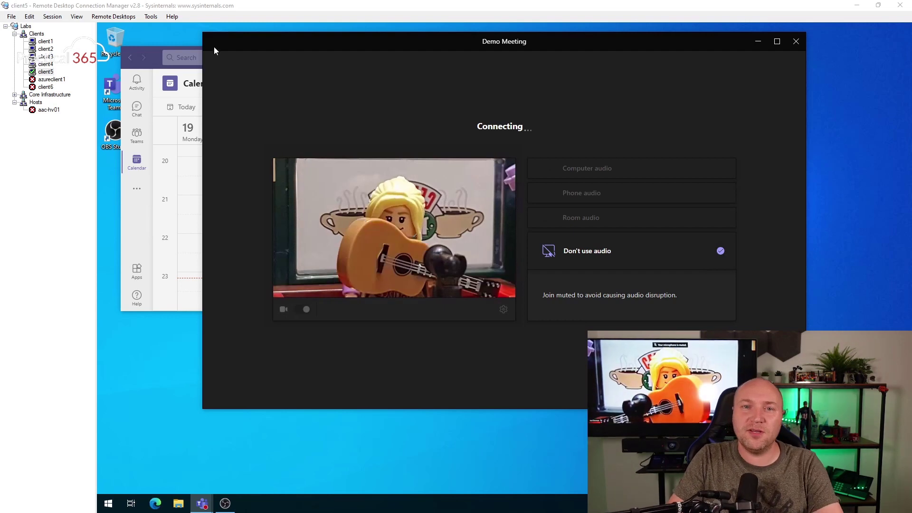
Step: Check client4's Teams connecting to the Demo Meeting, then switch back to client1
click(44, 64)
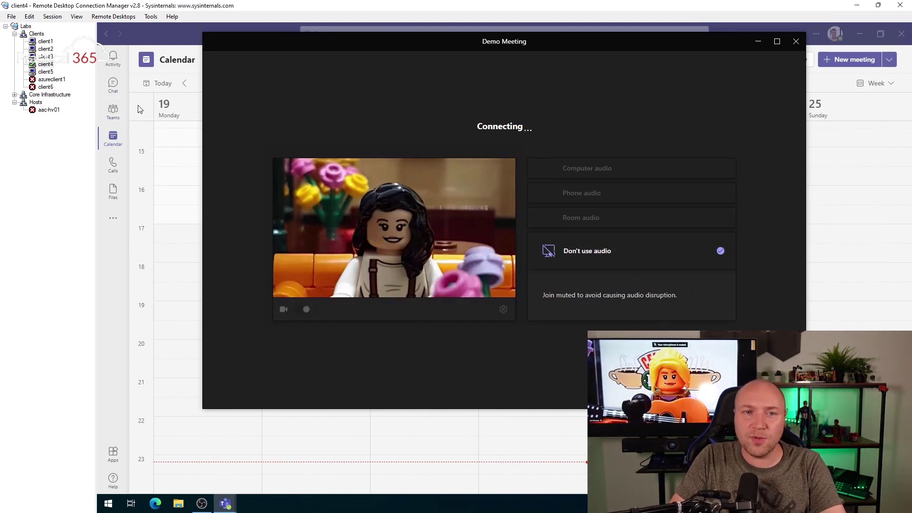
click(47, 42)
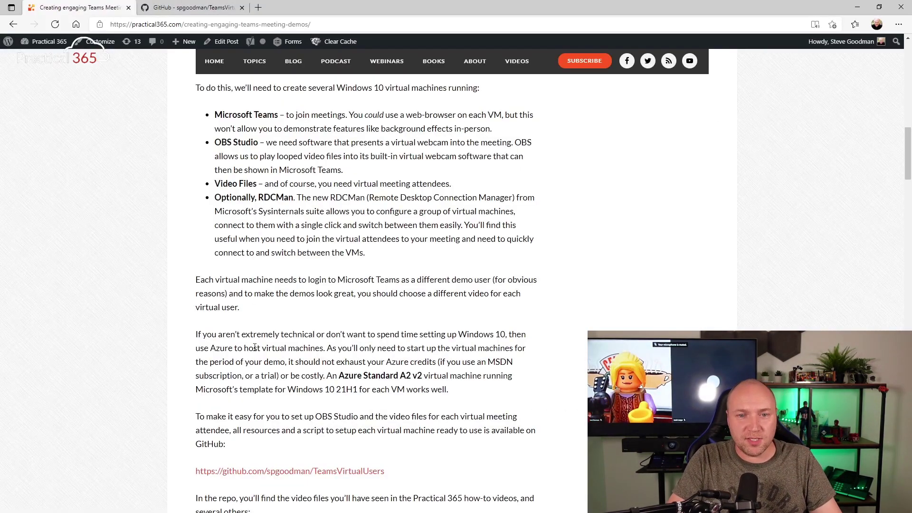
Step: Scroll to 'Using the script to set up each virtual meeting attendee VM' and switch to the GitHub tab
scroll(326, 314, down, 5)
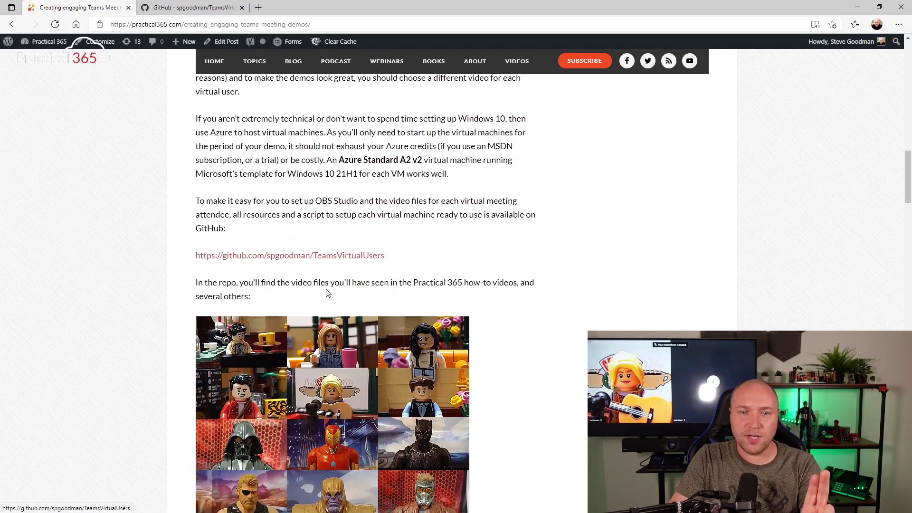
scroll(302, 259, down, 3)
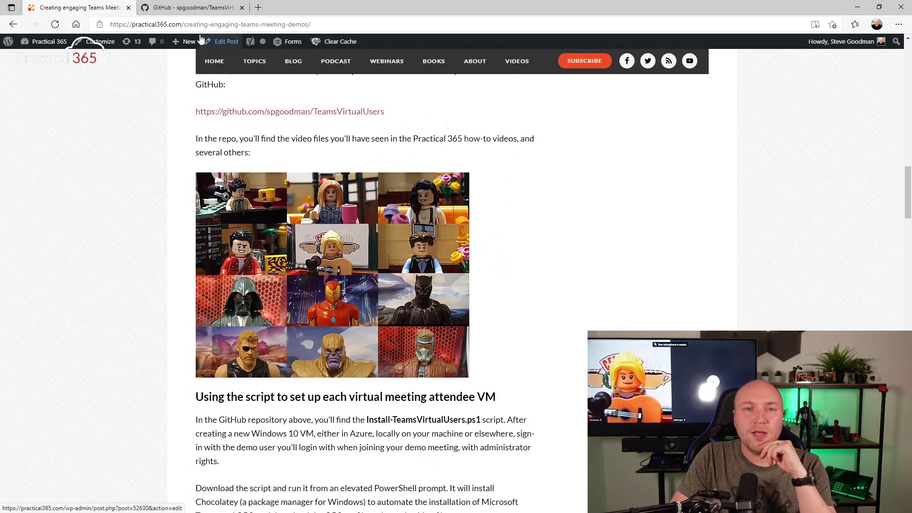
scroll(264, 242, down, 6)
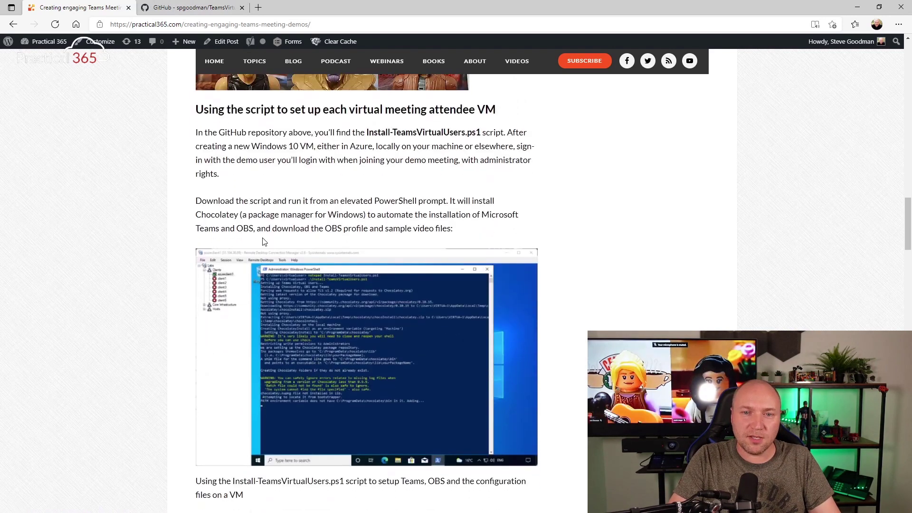
scroll(326, 253, down, 6)
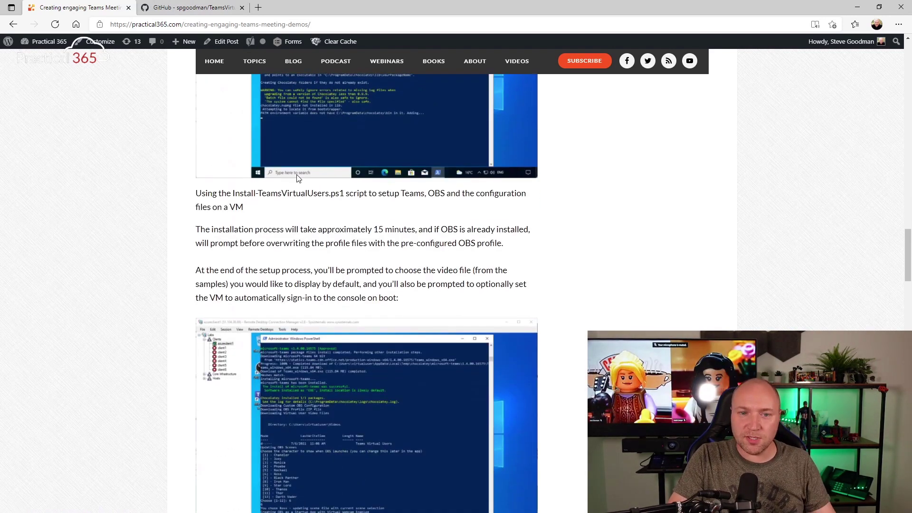
key(ctrl+Tab)
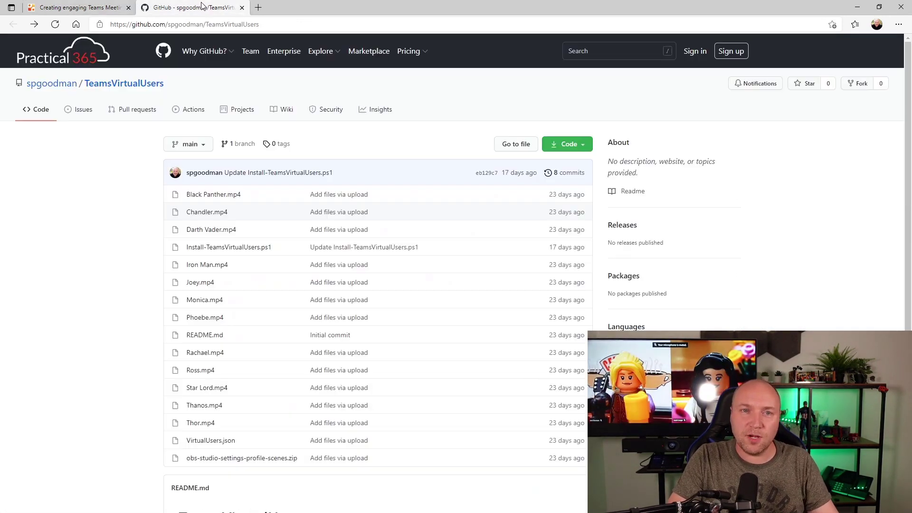
Step: Open Install-TeamsVirtualUsers.ps1 in raw view and select all of the script text
click(253, 247)
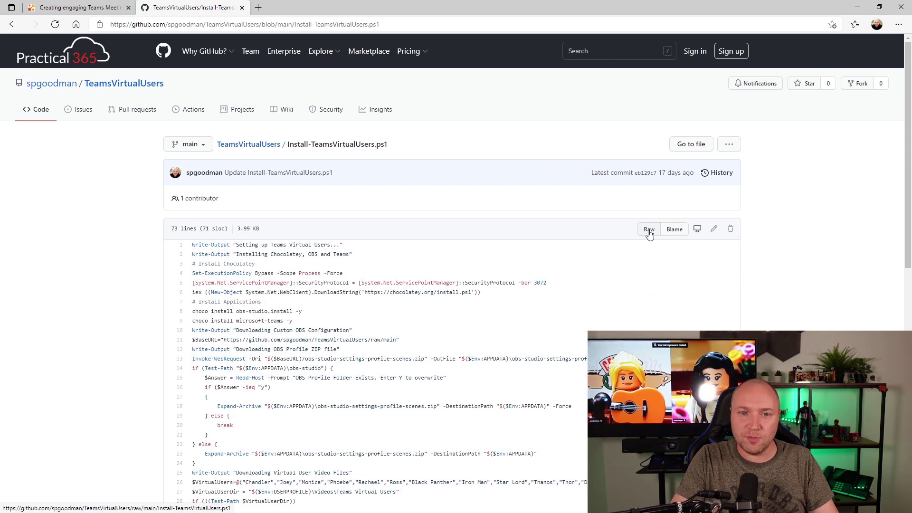
scroll(387, 335, down, 3)
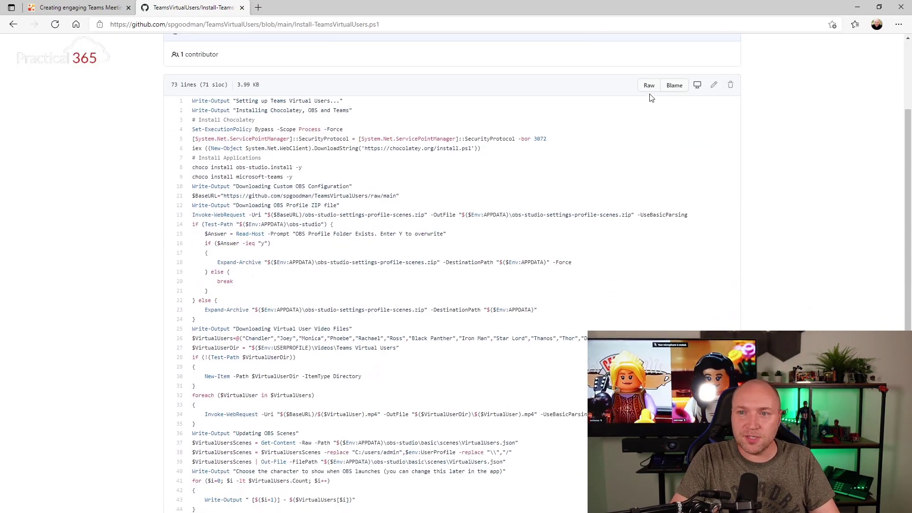
click(649, 86)
key(ctrl+a)
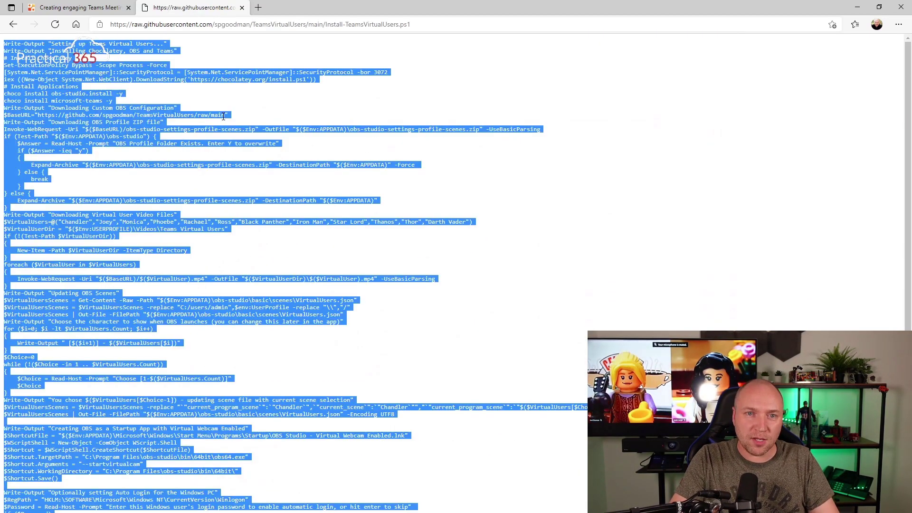
Step: Go back to the script page, switch to the Practical 365 tab, and minimise the browser
click(14, 24)
click(76, 7)
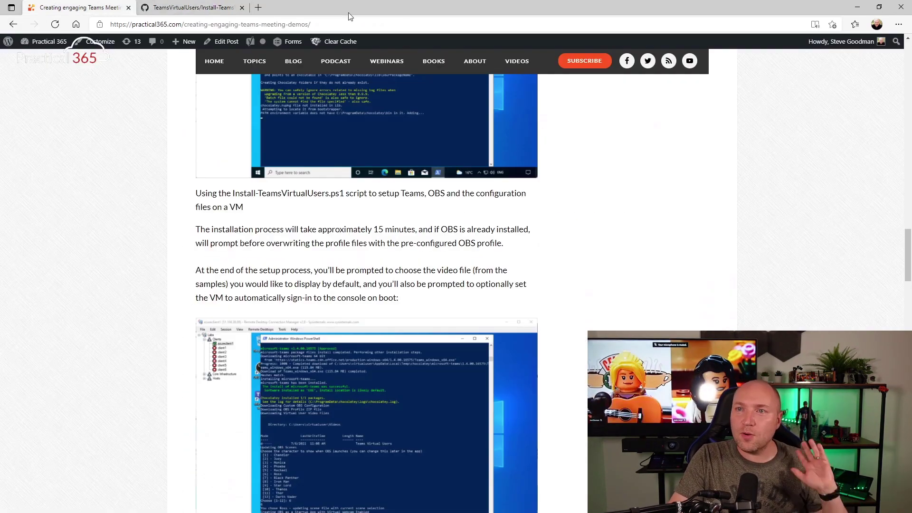
click(861, 6)
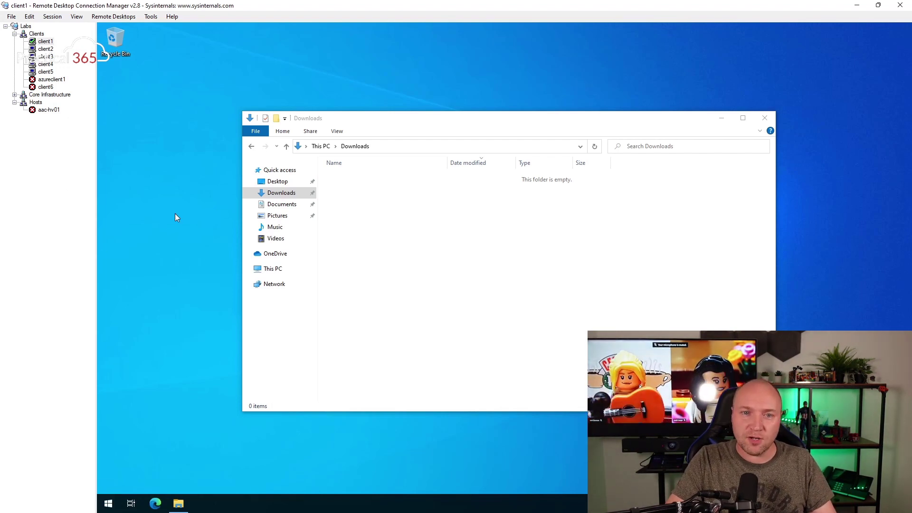
Step: Launch Windows PowerShell as administrator from a Start search for 'power', approving UAC
click(110, 507)
text(power)
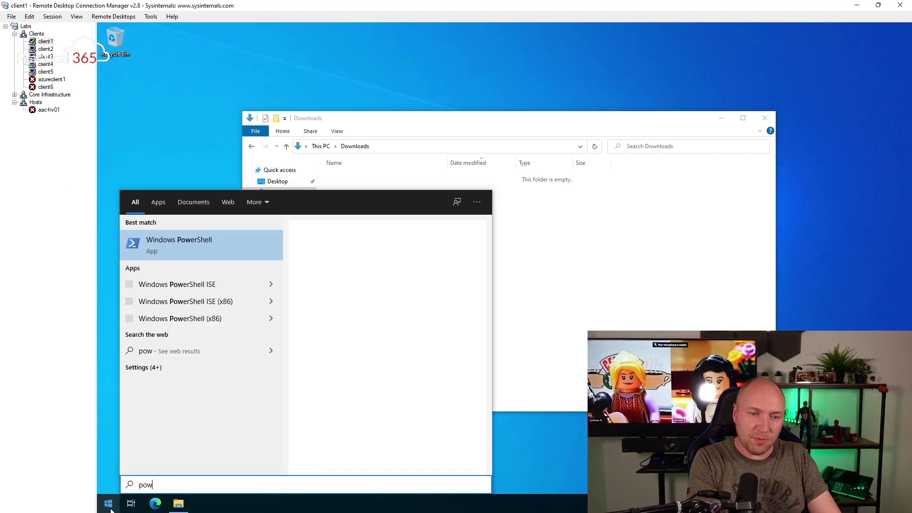
right_click(184, 243)
click(213, 253)
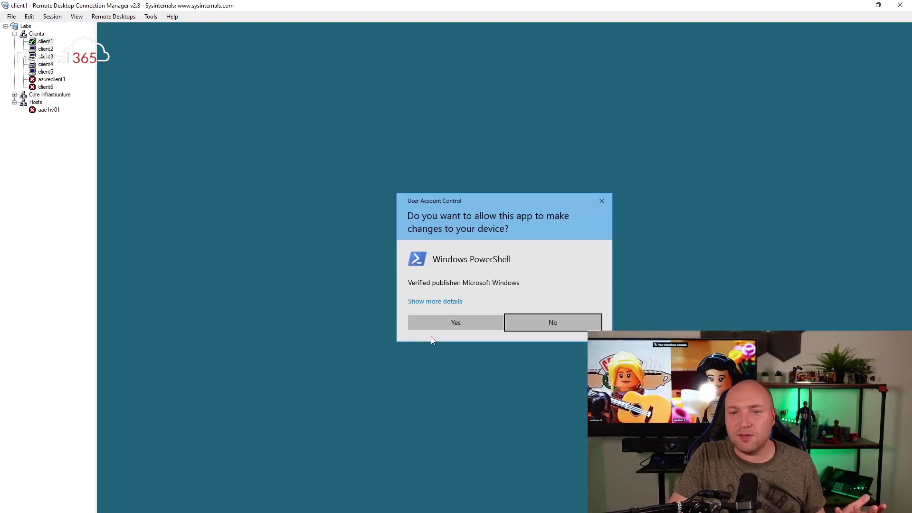
click(456, 321)
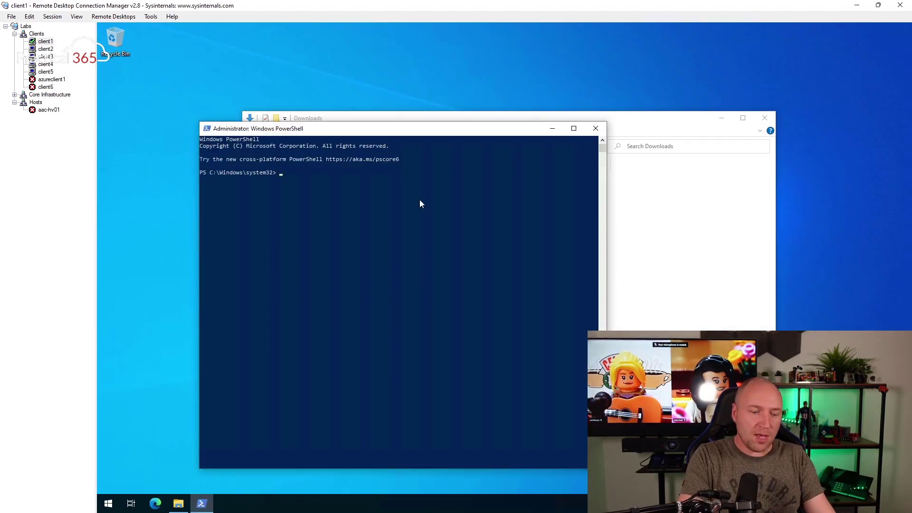
Step: Change into the Downloads folder and run notepad TeamsVirtualUsers.ps1
text(cd ~)
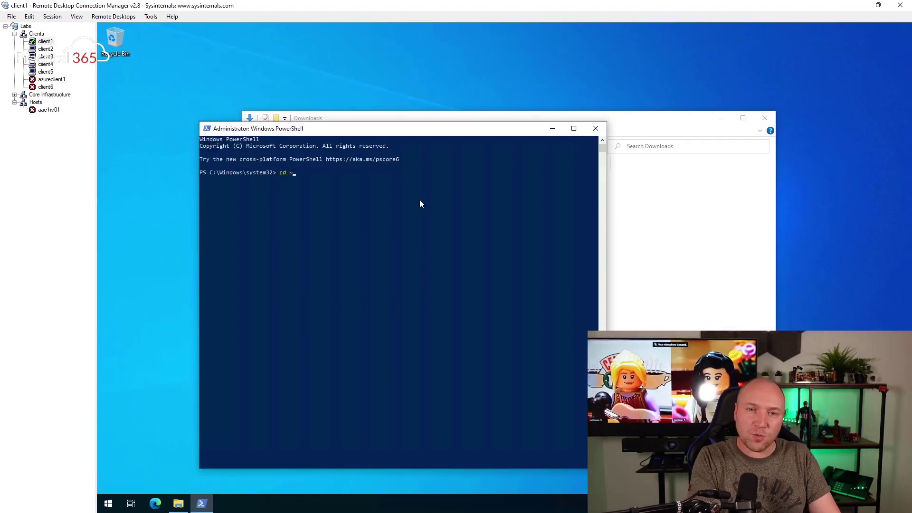
text(cd Down)
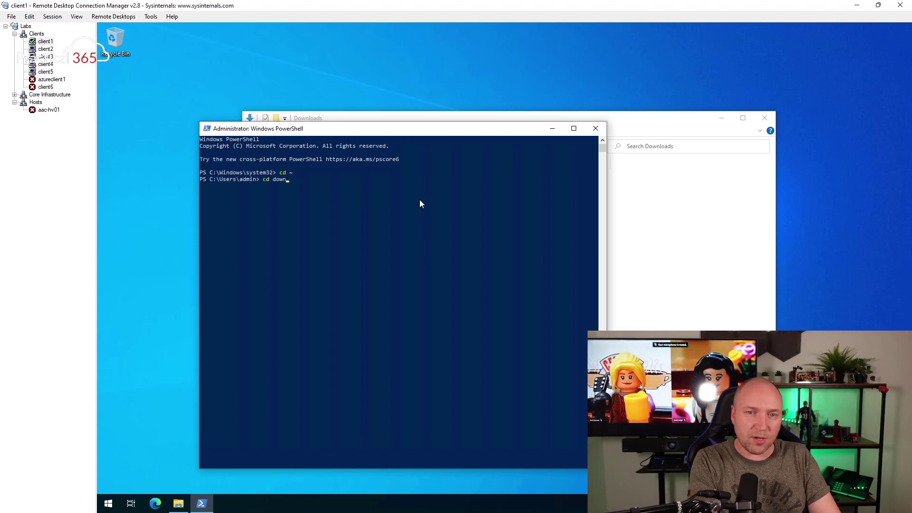
key(Tab)
key(Return)
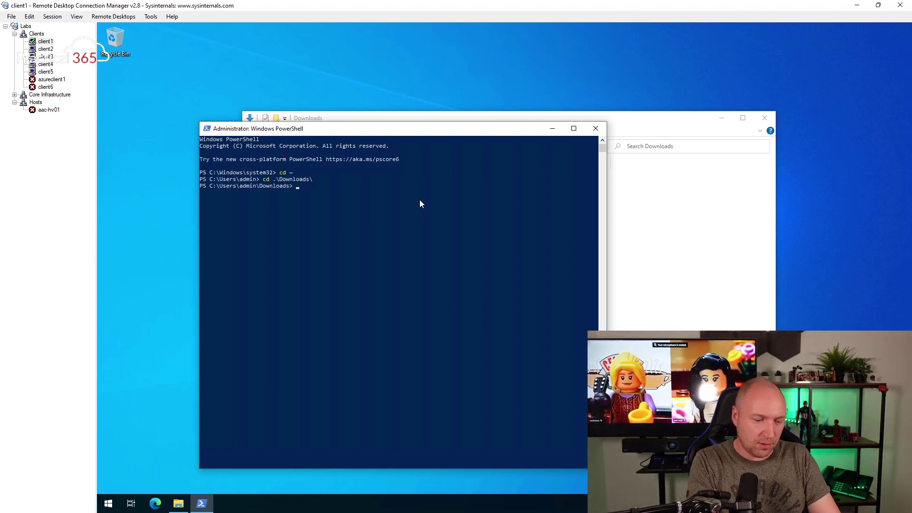
text(notepad)
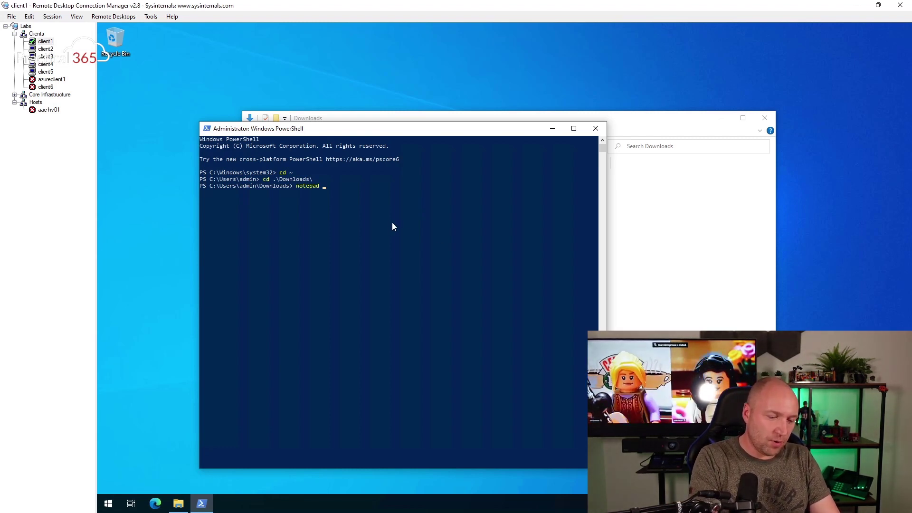
text(TeamsVirtua)
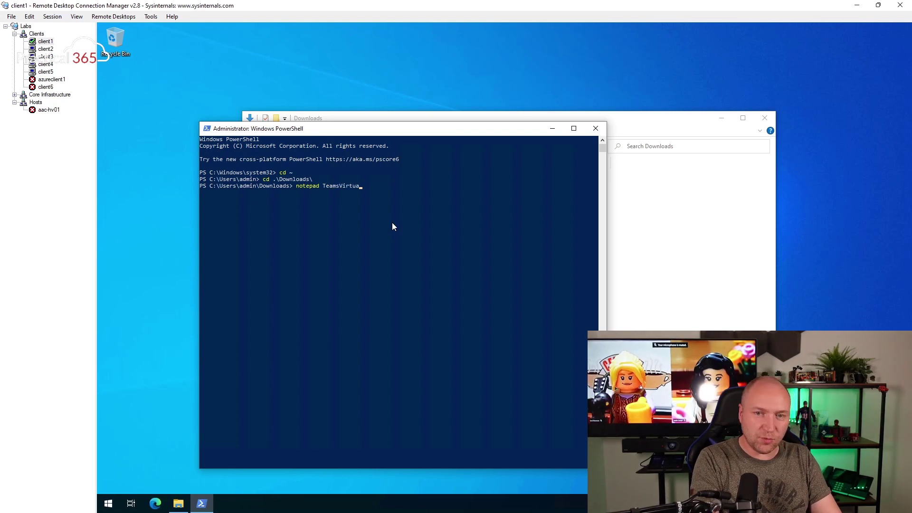
text(lUsers.ps1)
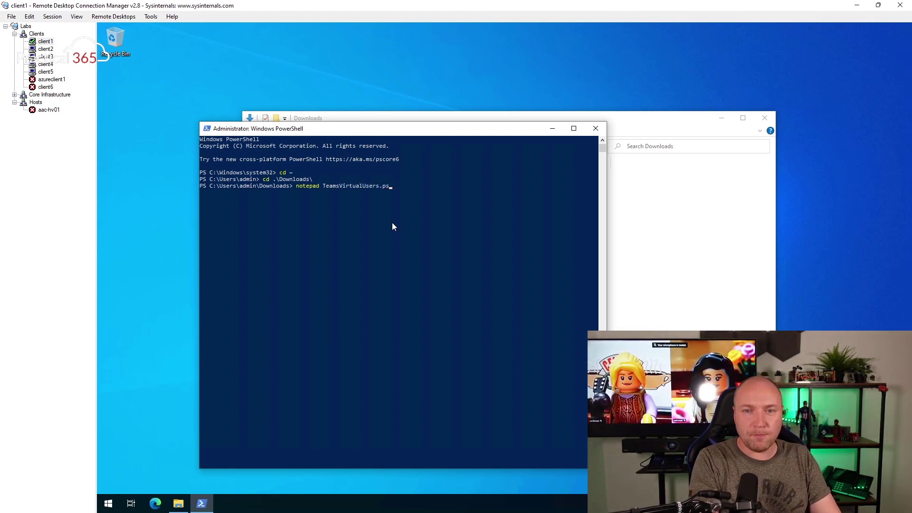
key(Return)
Step: Create TeamsVirtualUsers.ps1, paste in the install script, save it, and close Notepad
click(484, 298)
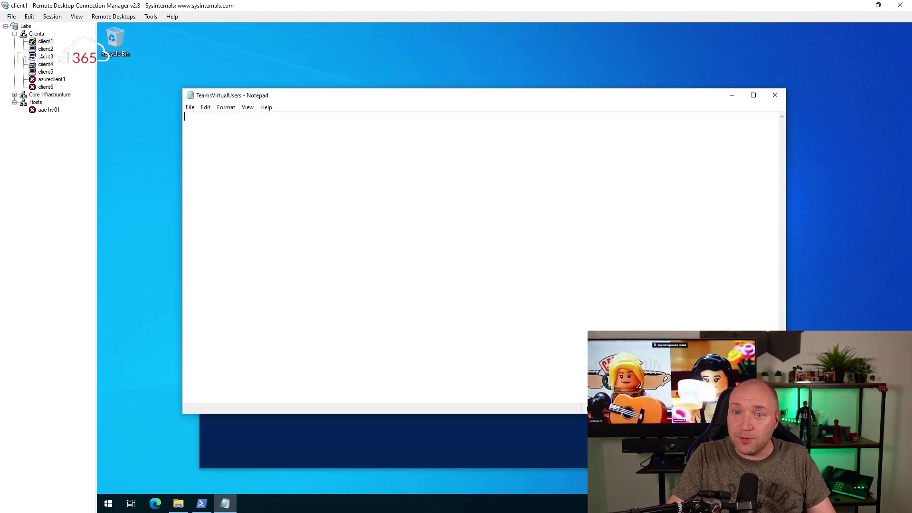
key(ctrl+v)
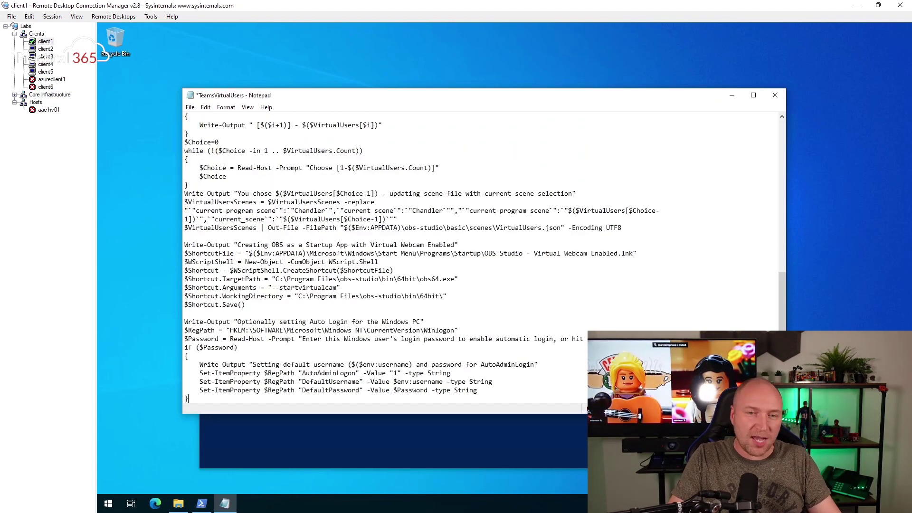
key(ctrl+s)
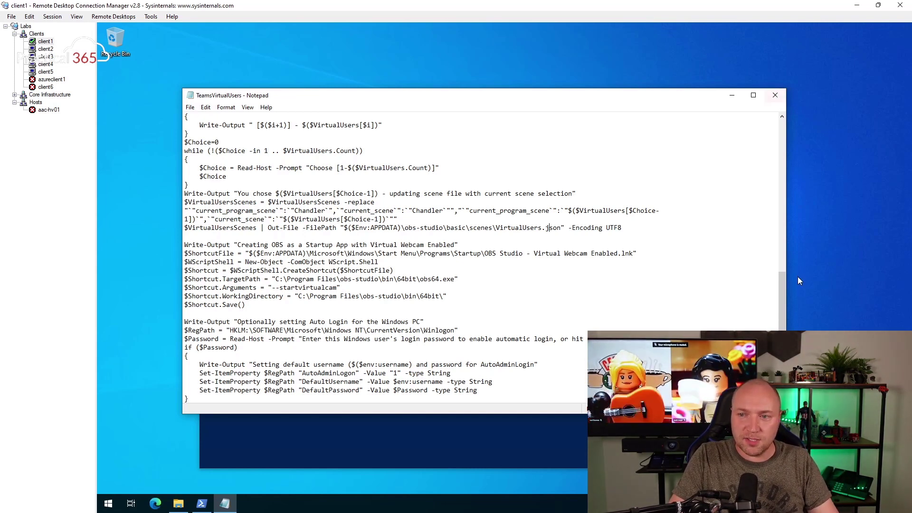
drag(781, 313, 777, 100)
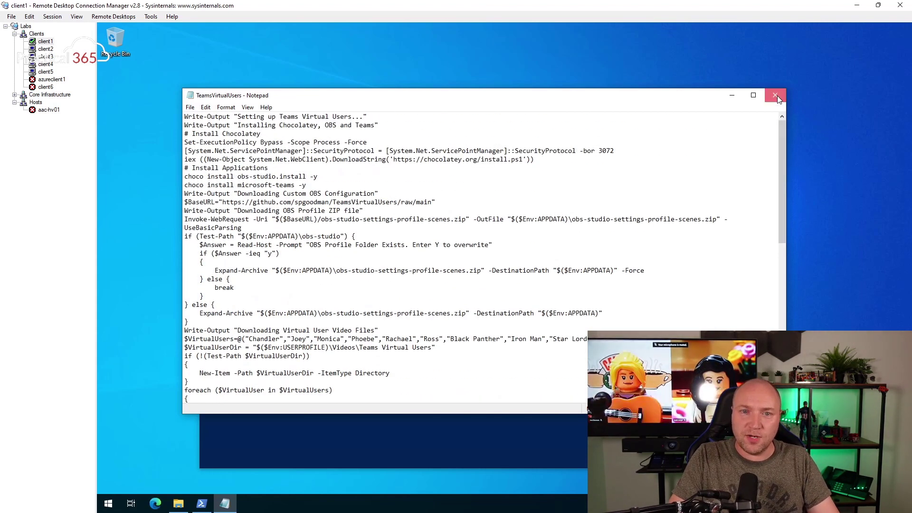
click(775, 96)
click(376, 260)
Step: Run .\TeamsVirtualUsers.ps1 from the Downloads prompt and move the PowerShell window up
key(Return)
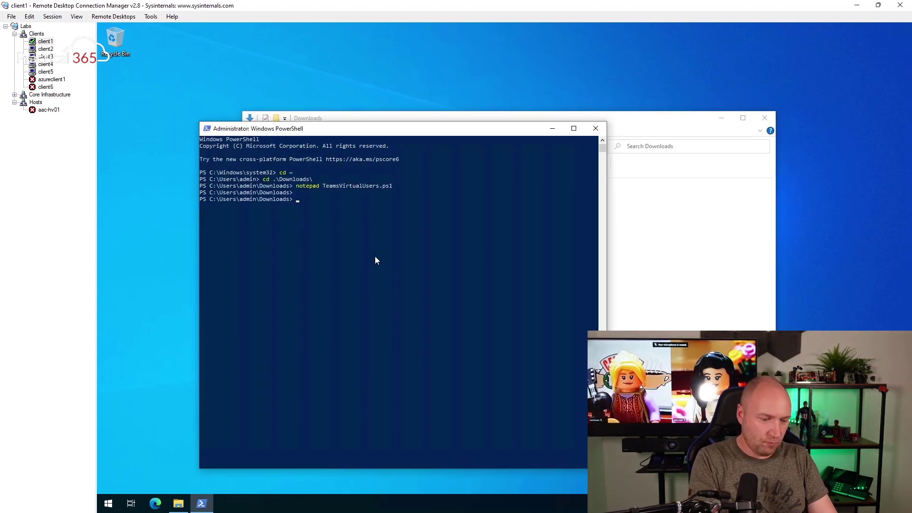
text(.\)
key(Tab)
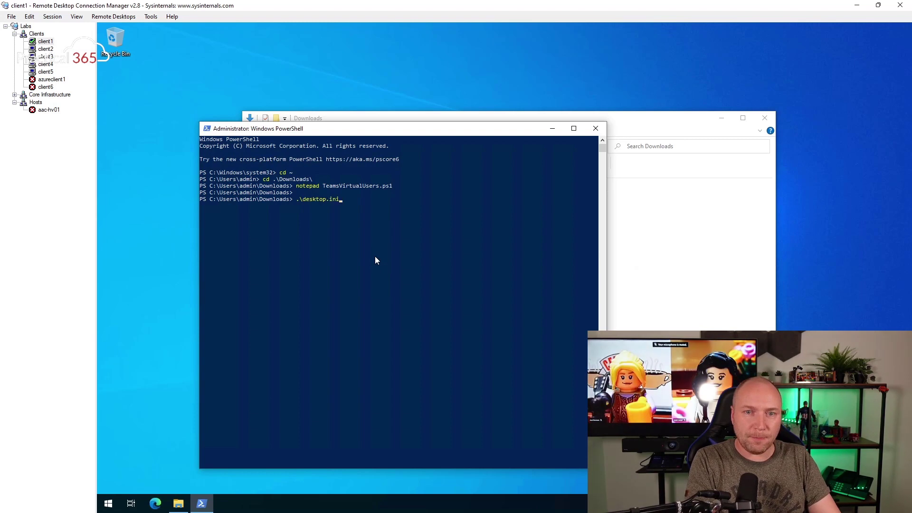
key(Tab)
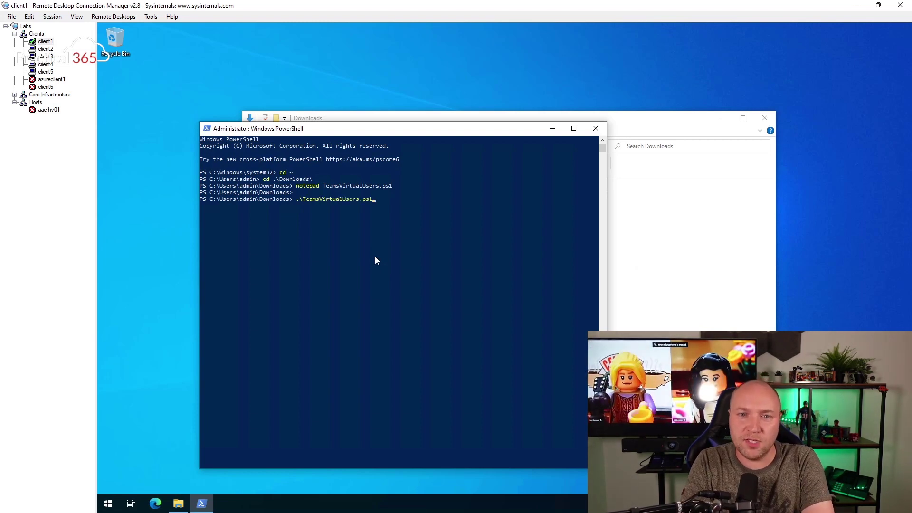
key(Return)
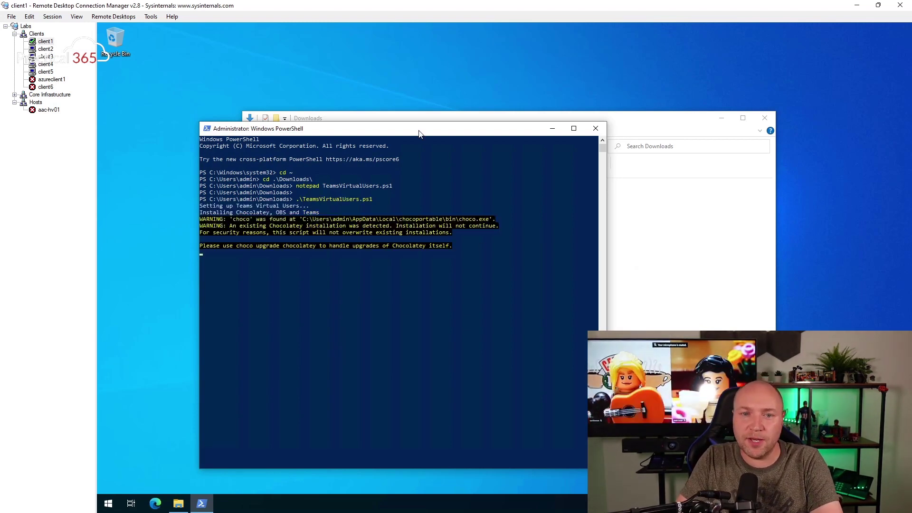
drag(419, 135, 382, 80)
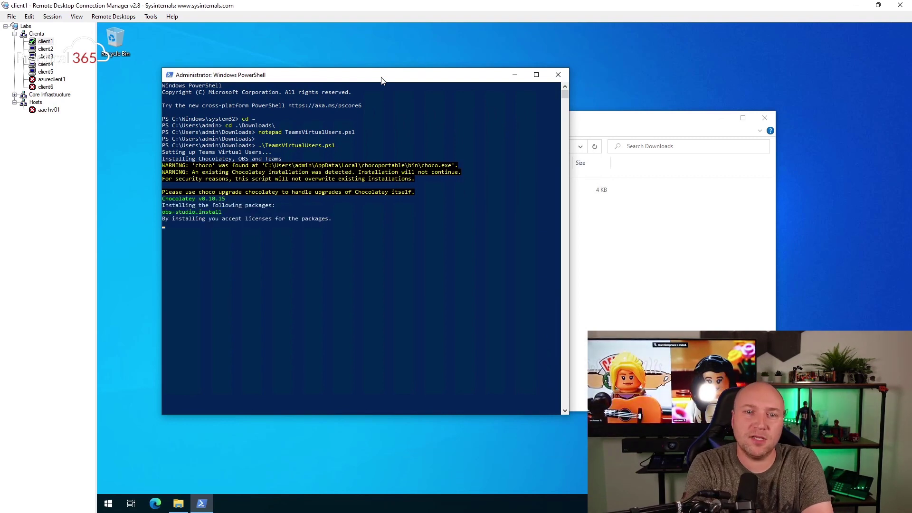